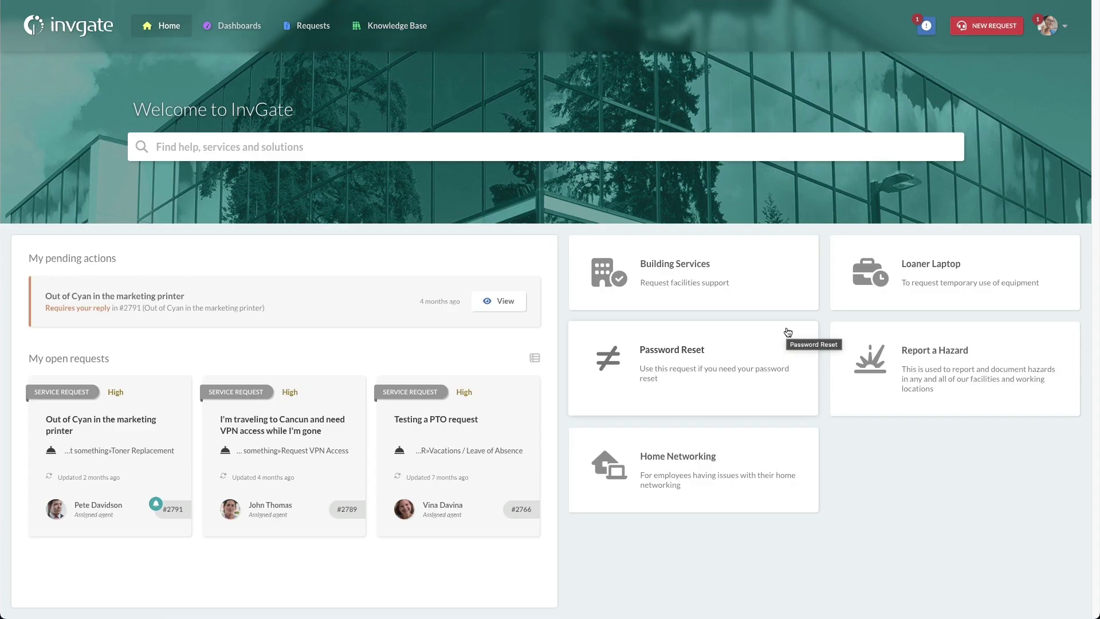
Step: Start a new Application/Software Request from the portal search suggestions
{"action": "left_click", "coordinate": [741, 146]}
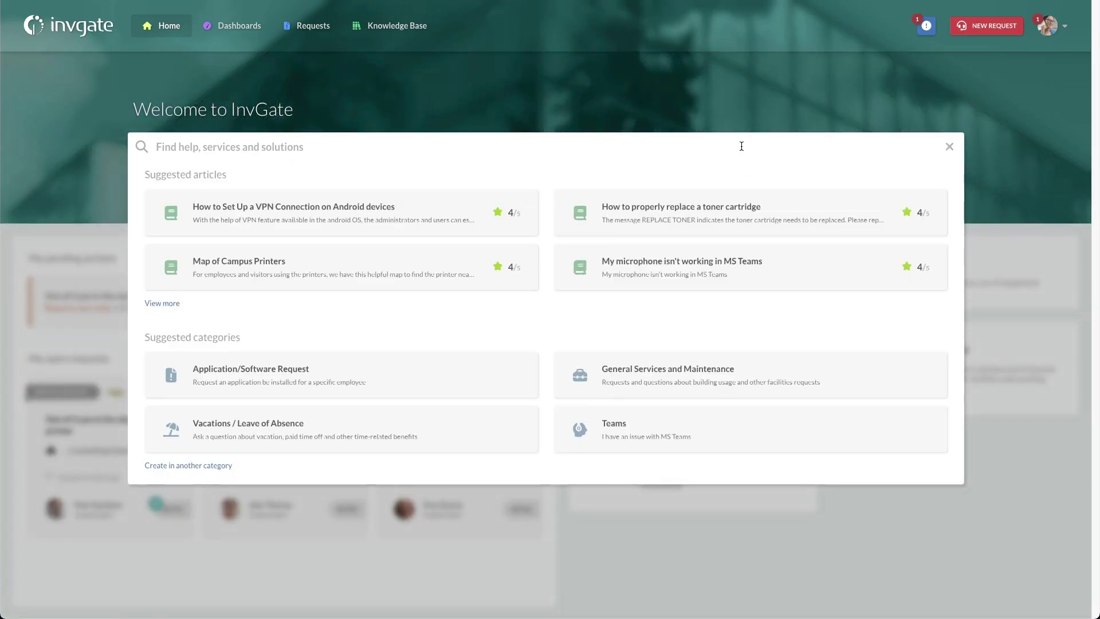
{"action": "left_click", "coordinate": [392, 381]}
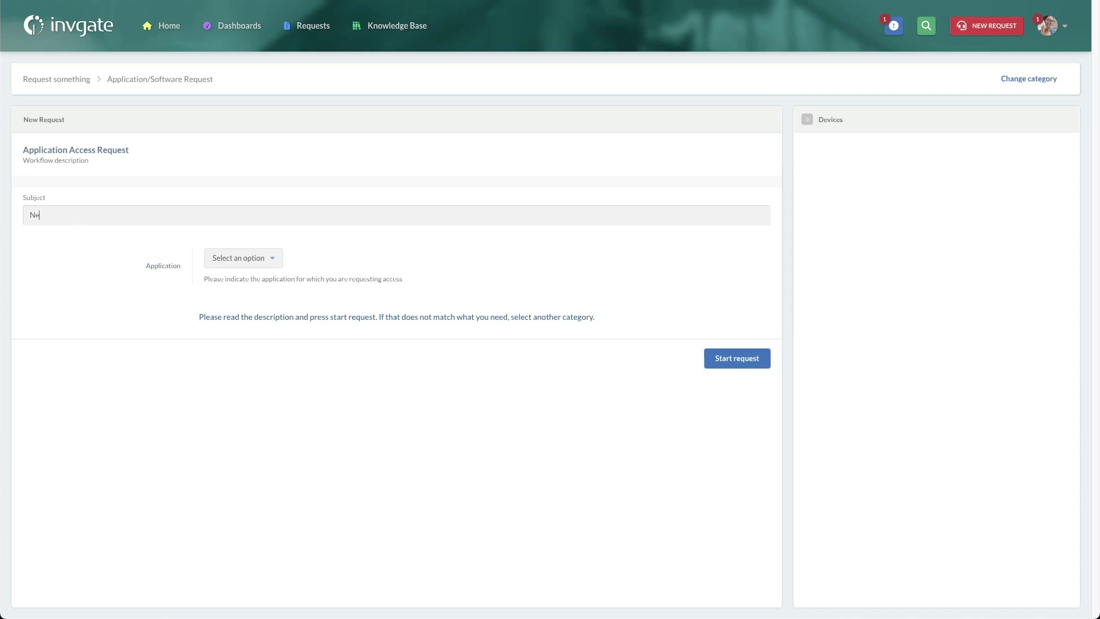
Step: Start the 'Need adobe Acrobat to create pdfs' request for Adobe Creative Suite, then review the Employee Onboarding flow
{"action": "type", "text": "ado"}
{"action": "left_click", "coordinate": [258, 261]}
{"action": "scroll", "coordinate": [274, 422], "scroll_direction": "down", "scroll_amount": 1}
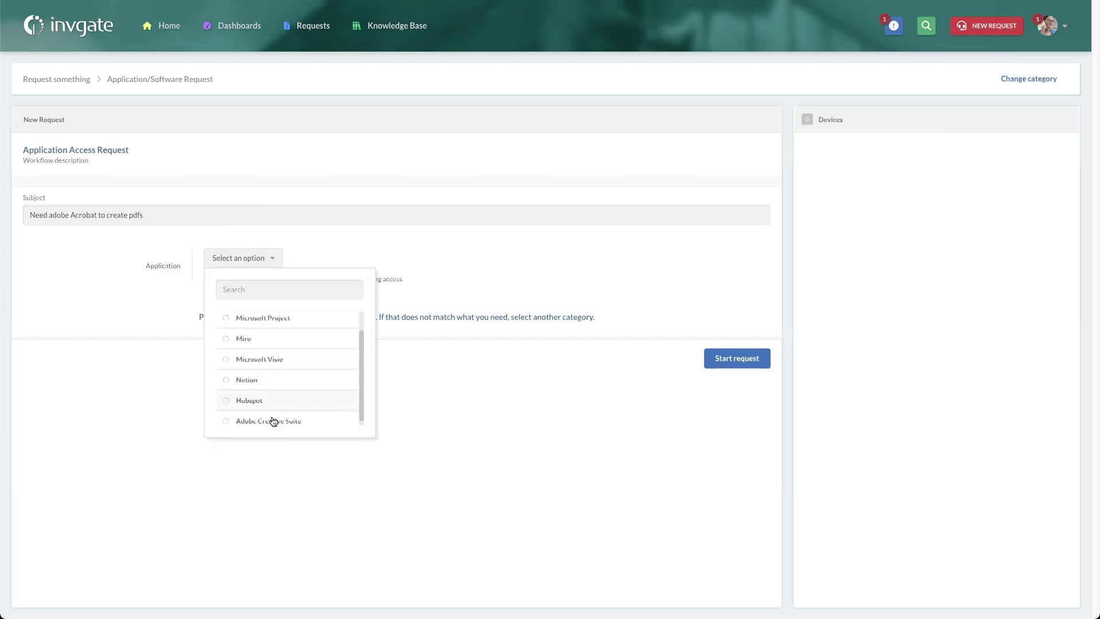
{"action": "left_click", "coordinate": [274, 424]}
{"action": "left_click", "coordinate": [716, 361]}
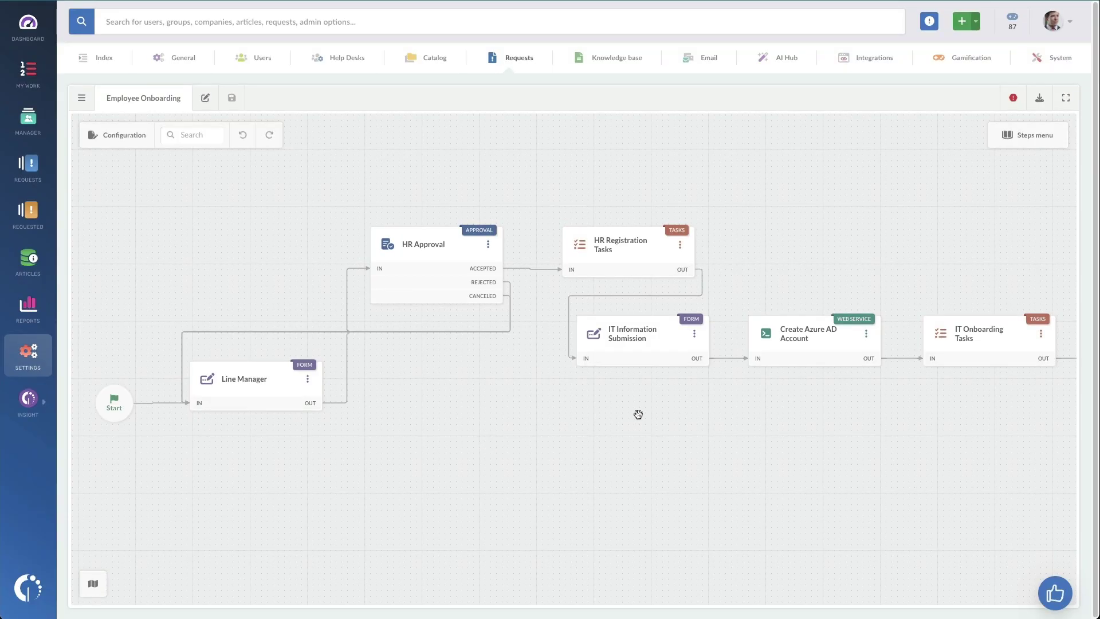
{"action": "left_click_drag", "start_coordinate": [638, 415], "coordinate": [540, 424]}
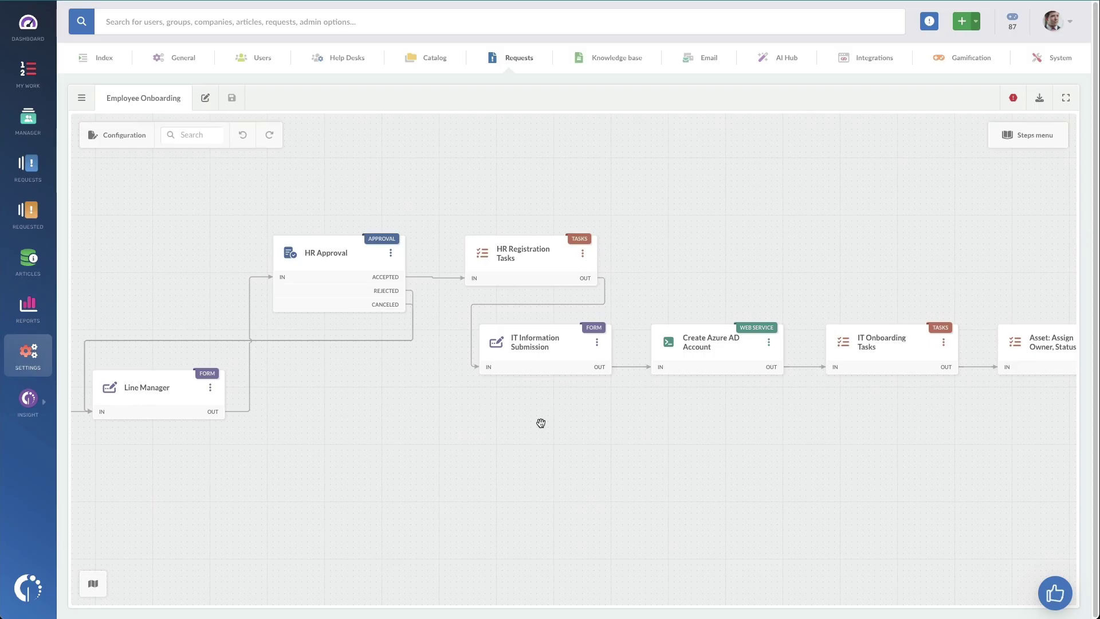
{"action": "left_click_drag", "start_coordinate": [540, 420], "coordinate": [417, 402]}
{"action": "left_click_drag", "start_coordinate": [516, 410], "coordinate": [428, 394]}
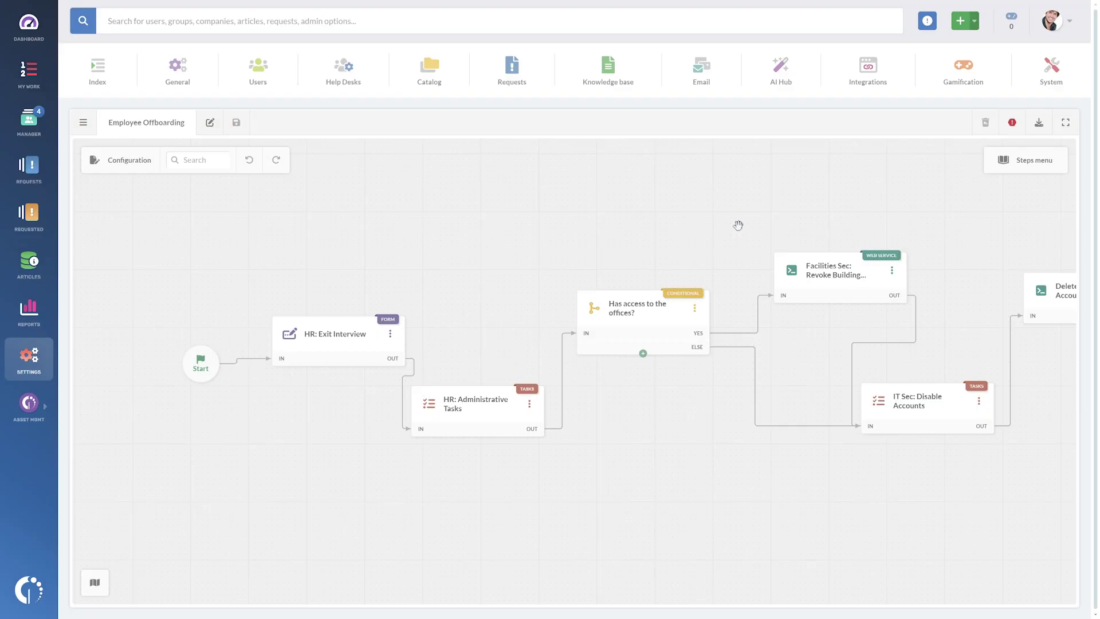
{"action": "left_click_drag", "start_coordinate": [720, 240], "coordinate": [332, 243]}
{"action": "left_click_drag", "start_coordinate": [801, 205], "coordinate": [364, 250]}
{"action": "left_click_drag", "start_coordinate": [827, 231], "coordinate": [660, 226]}
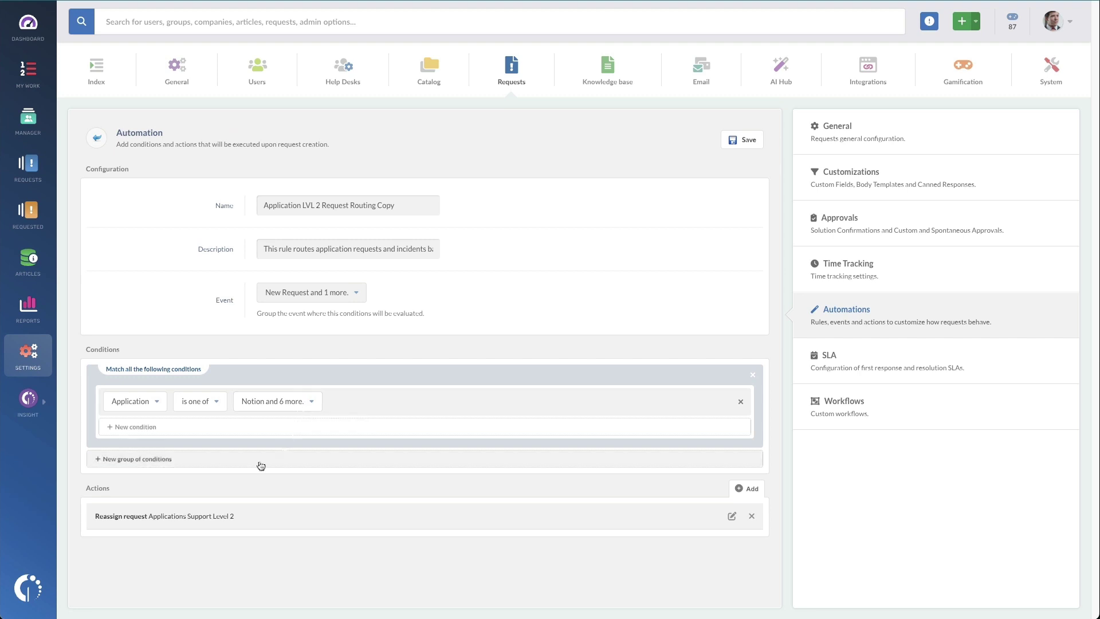
{"action": "mouse_move", "coordinate": [241, 517]}
{"action": "left_mouse_down"}
{"action": "mouse_move", "coordinate": [157, 519]}
{"action": "mouse_move", "coordinate": [262, 515]}
{"action": "left_mouse_up"}
{"action": "left_click", "coordinate": [263, 515]}
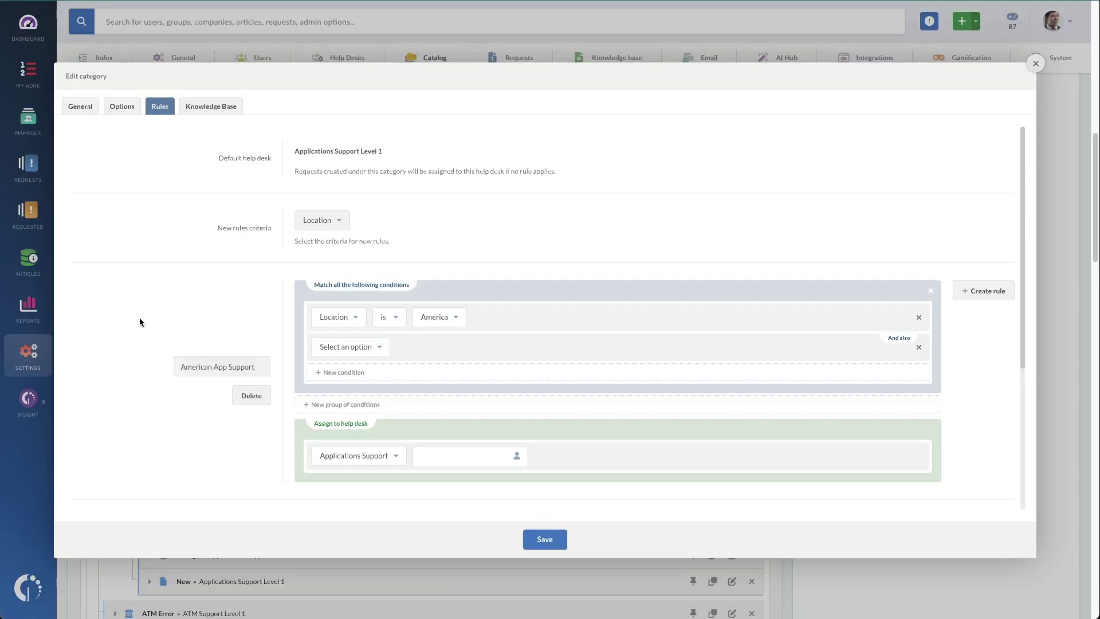
{"action": "scroll", "coordinate": [139, 317], "scroll_direction": "down", "scroll_amount": 1}
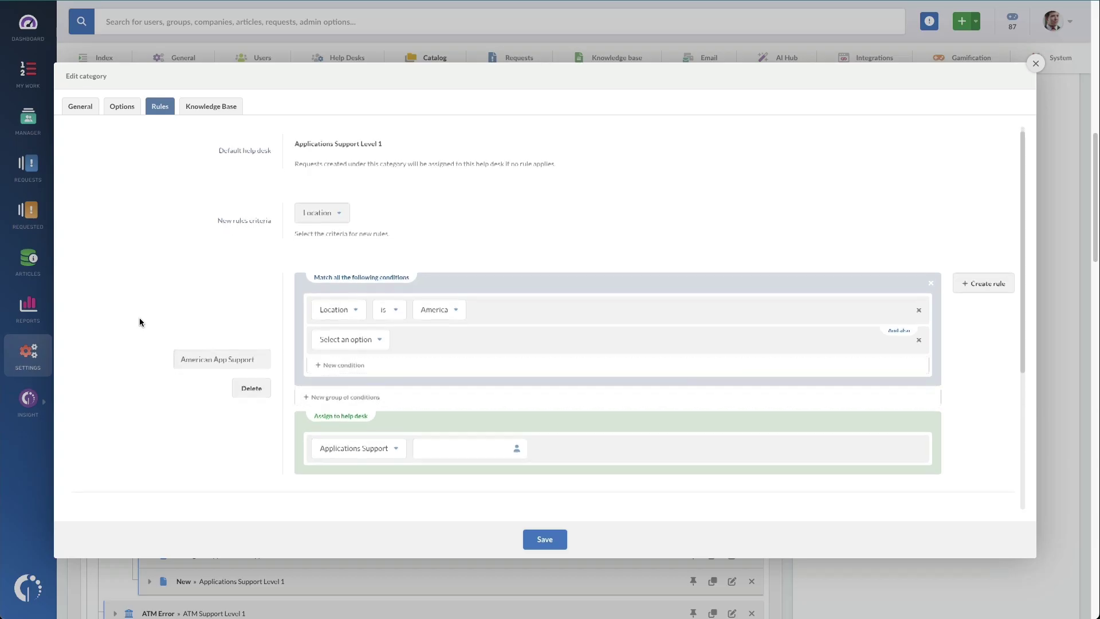
{"action": "scroll", "coordinate": [139, 319], "scroll_direction": "down", "scroll_amount": 1}
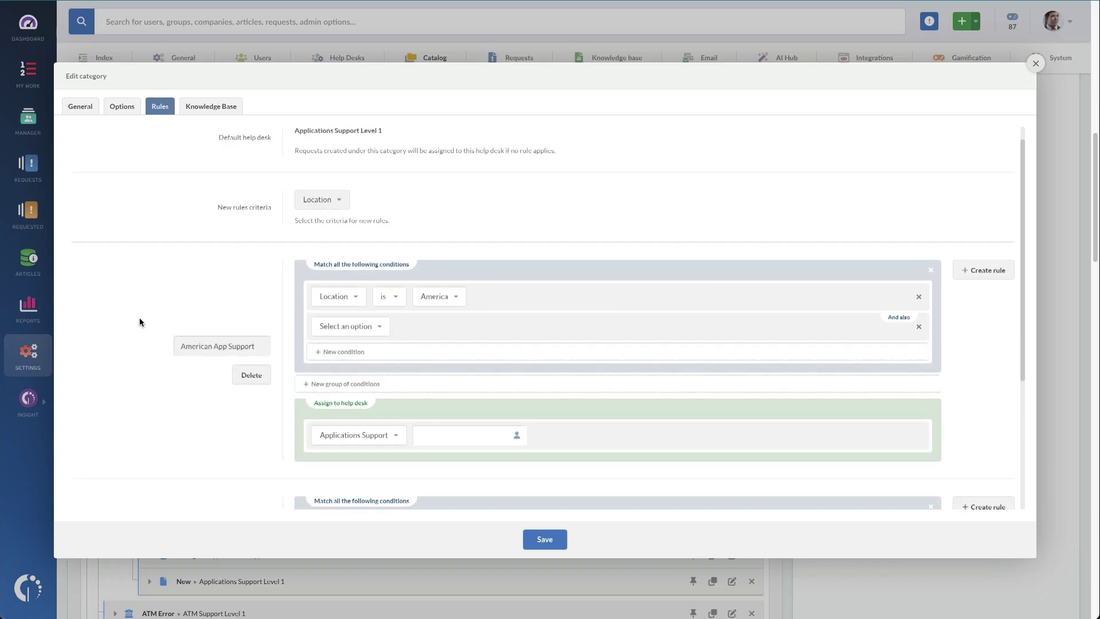
{"action": "scroll", "coordinate": [140, 319], "scroll_direction": "down", "scroll_amount": 4}
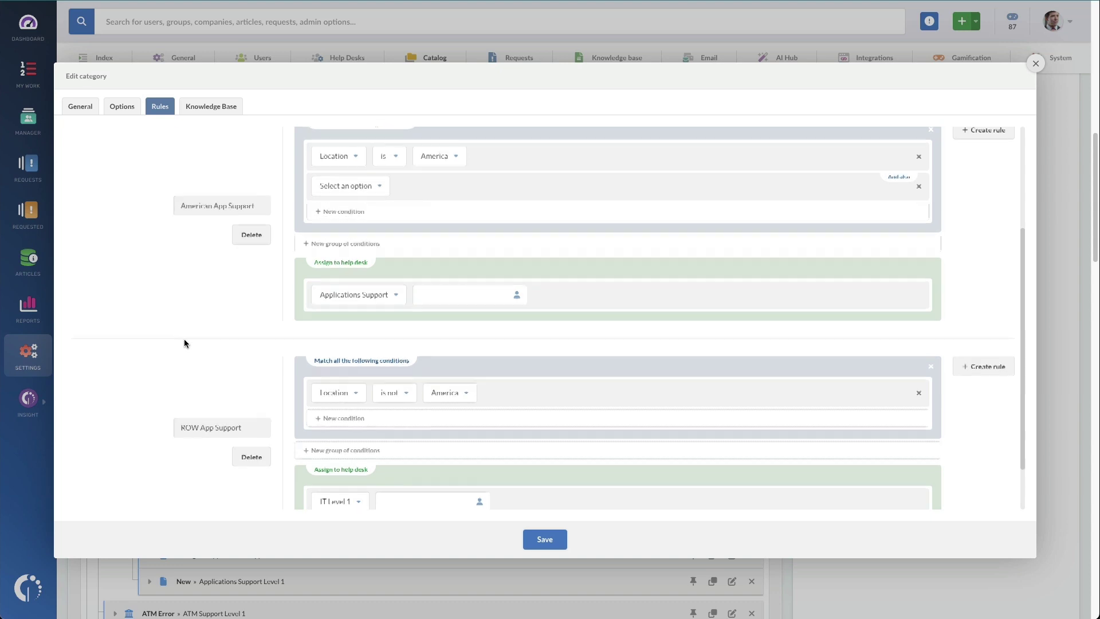
{"action": "scroll", "coordinate": [184, 338], "scroll_direction": "down", "scroll_amount": 2}
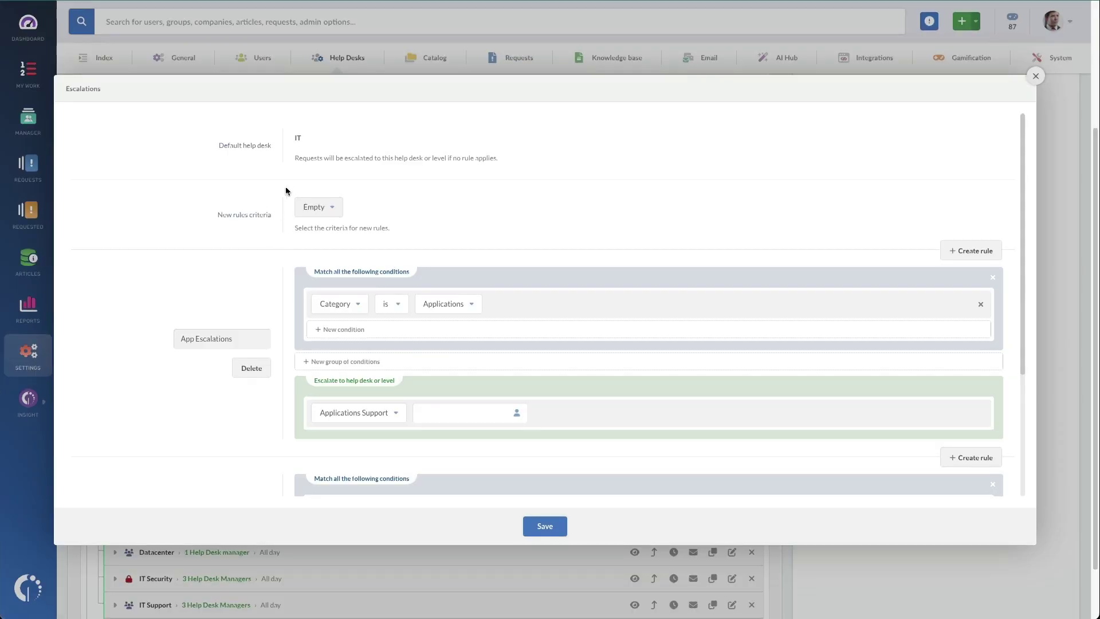
{"action": "left_click_drag", "start_coordinate": [291, 138], "coordinate": [308, 142]}
{"action": "scroll", "coordinate": [210, 254], "scroll_direction": "down", "scroll_amount": 1}
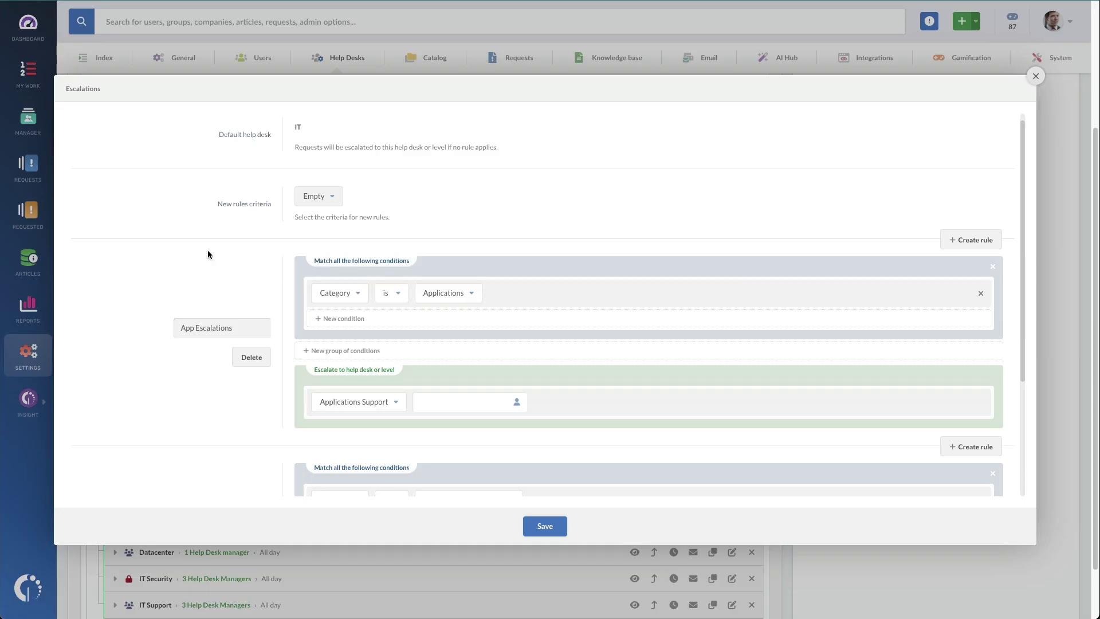
{"action": "scroll", "coordinate": [149, 295], "scroll_direction": "down", "scroll_amount": 3}
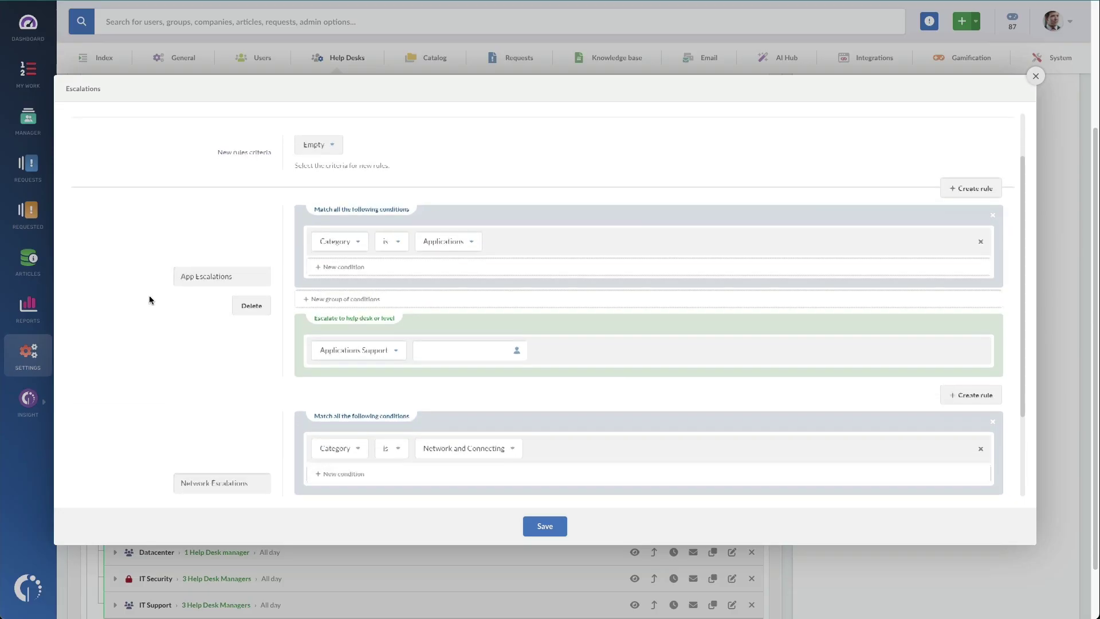
{"action": "scroll", "coordinate": [393, 309], "scroll_direction": "down", "scroll_amount": 2}
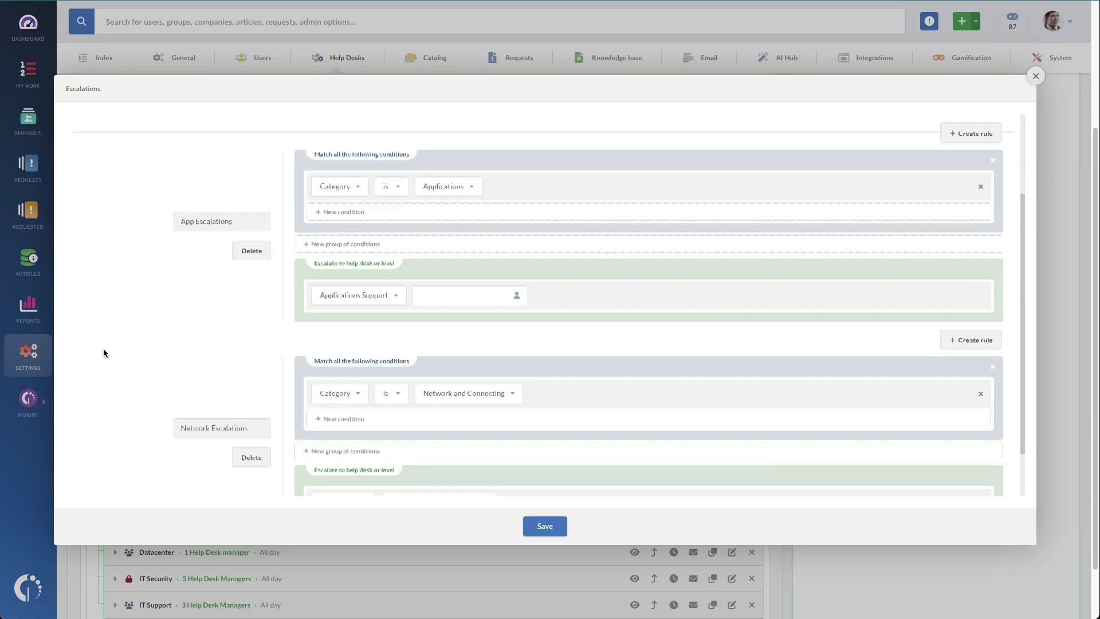
{"action": "scroll", "coordinate": [103, 351], "scroll_direction": "down", "scroll_amount": 1}
{"action": "scroll", "coordinate": [459, 336], "scroll_direction": "down", "scroll_amount": 3}
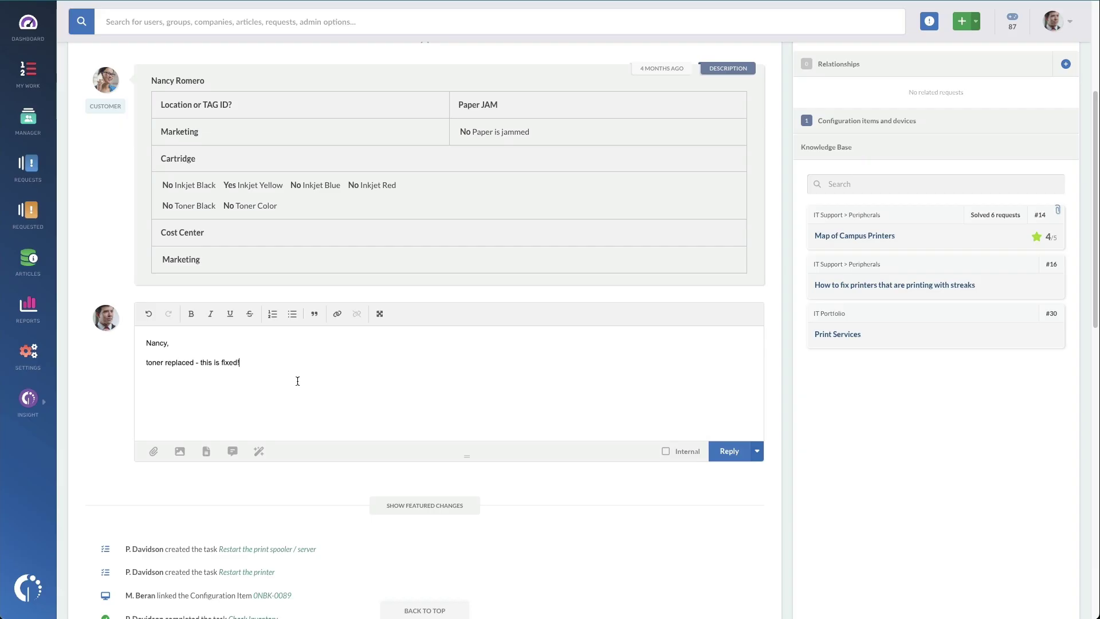
Step: Have AI reword the toner-replaced reply into a formal resolution message
{"action": "left_click", "coordinate": [259, 451]}
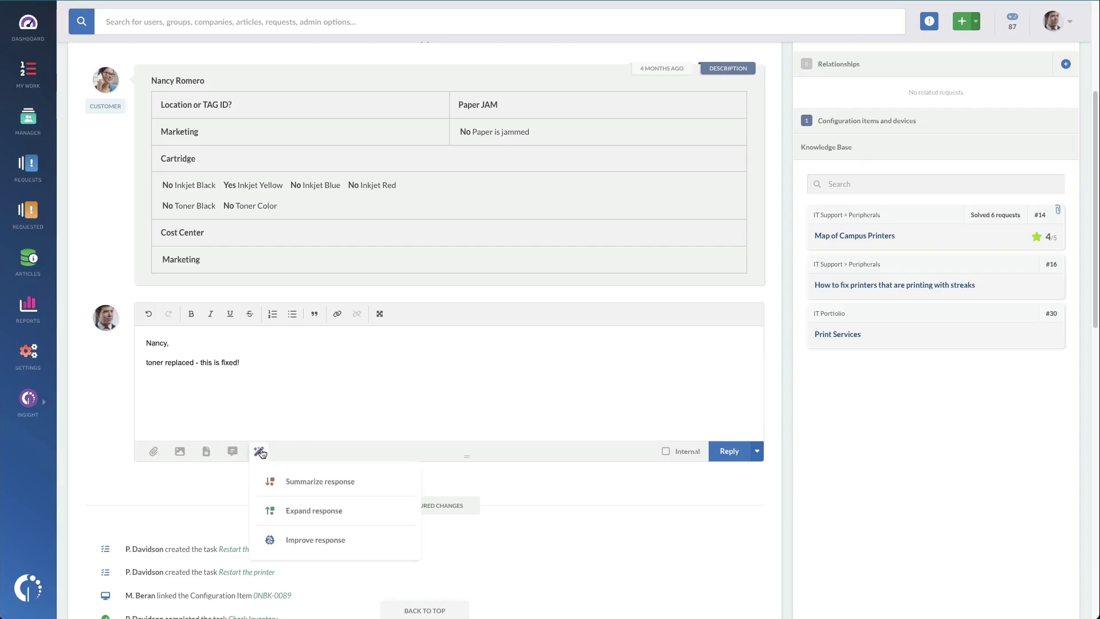
{"action": "left_click", "coordinate": [311, 533]}
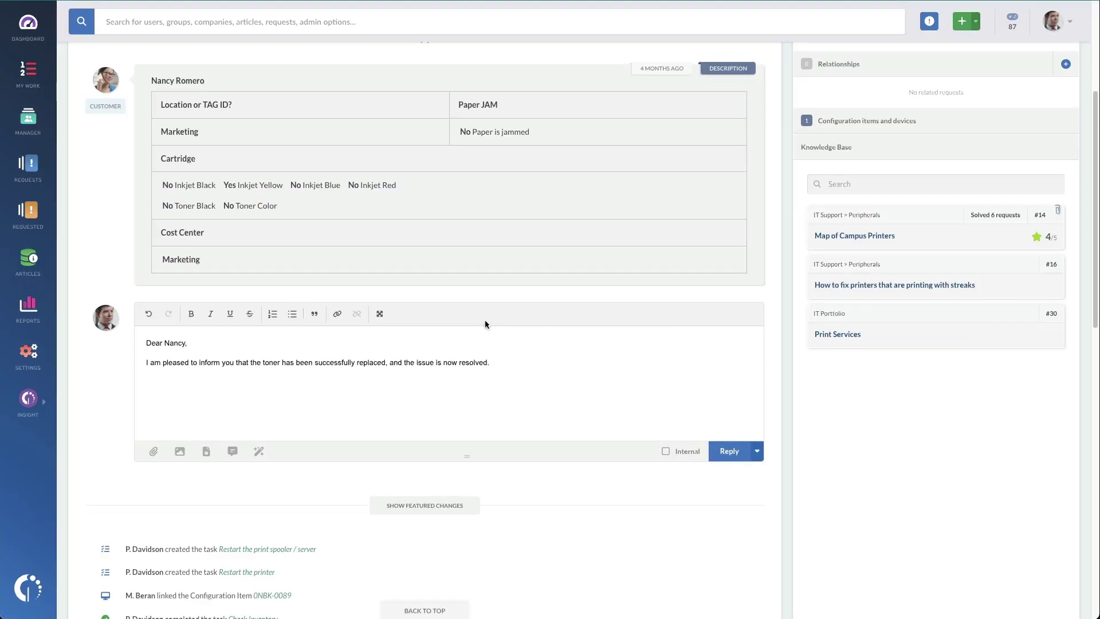
{"action": "scroll", "coordinate": [484, 320], "scroll_direction": "up", "scroll_amount": 4}
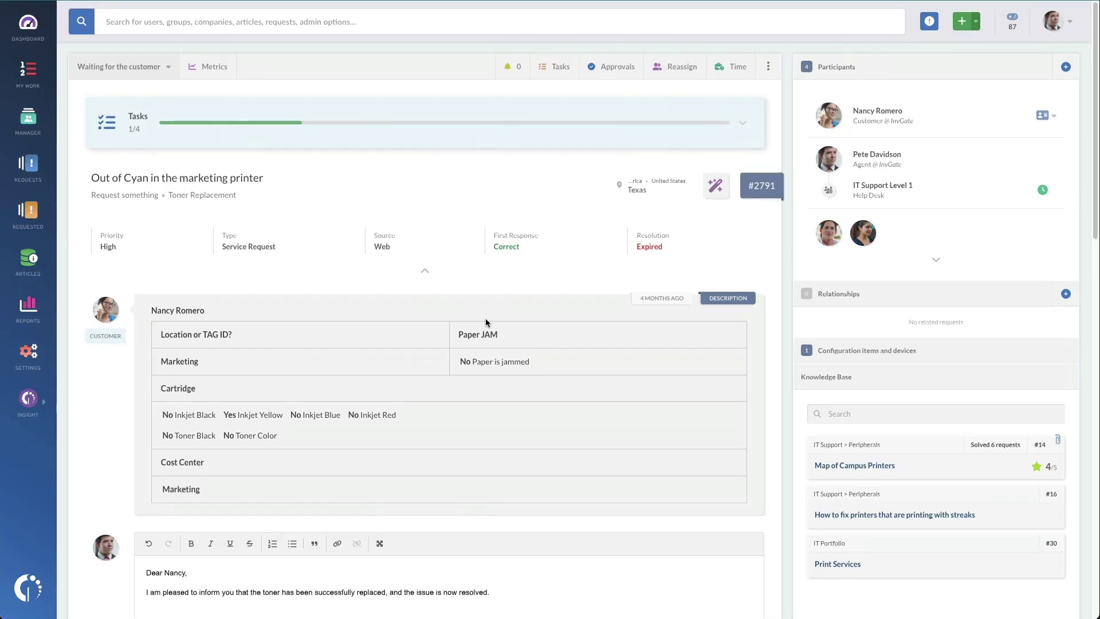
Step: Generate the AI summary for toner request #2791, review it, then dismiss it
{"action": "left_click", "coordinate": [715, 188]}
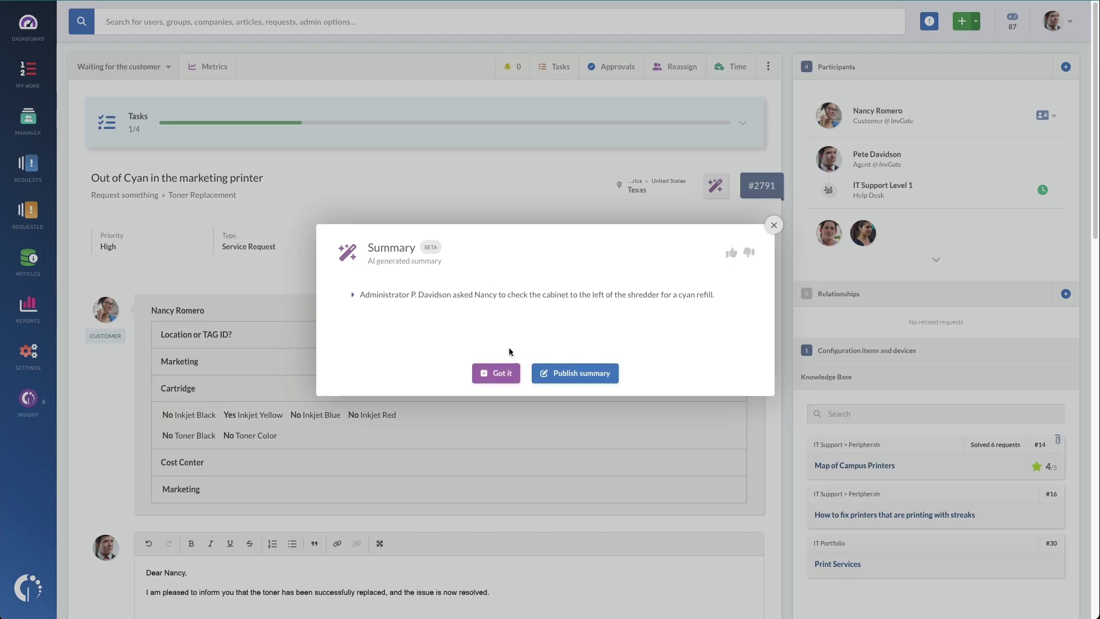
{"action": "left_click", "coordinate": [773, 225]}
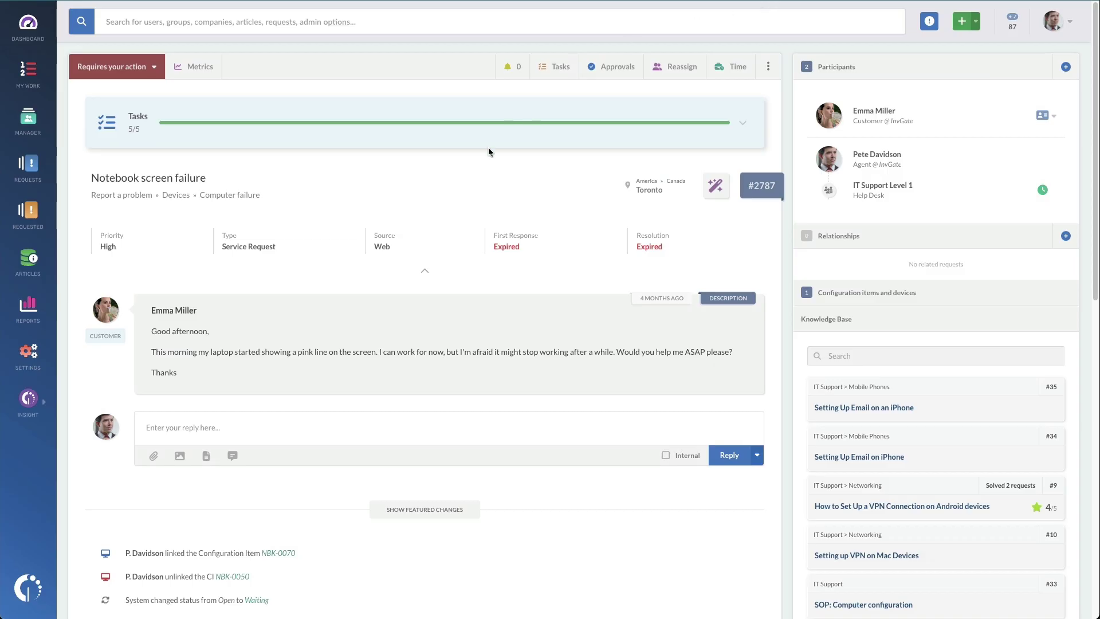
Step: Insert the First Response canned reply, check its greeting and Help Desk signature, and send it
{"action": "left_click", "coordinate": [235, 456]}
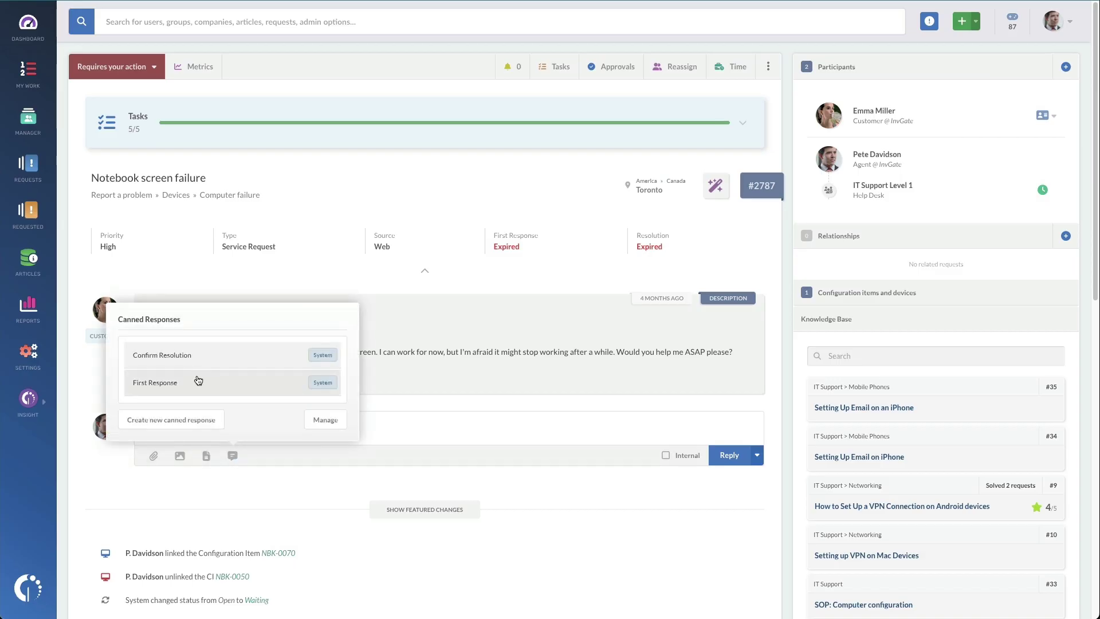
{"action": "left_click", "coordinate": [197, 375]}
{"action": "left_click_drag", "start_coordinate": [186, 513], "coordinate": [126, 492]}
{"action": "left_click_drag", "start_coordinate": [227, 520], "coordinate": [123, 490]}
{"action": "left_click_drag", "start_coordinate": [179, 452], "coordinate": [103, 450]}
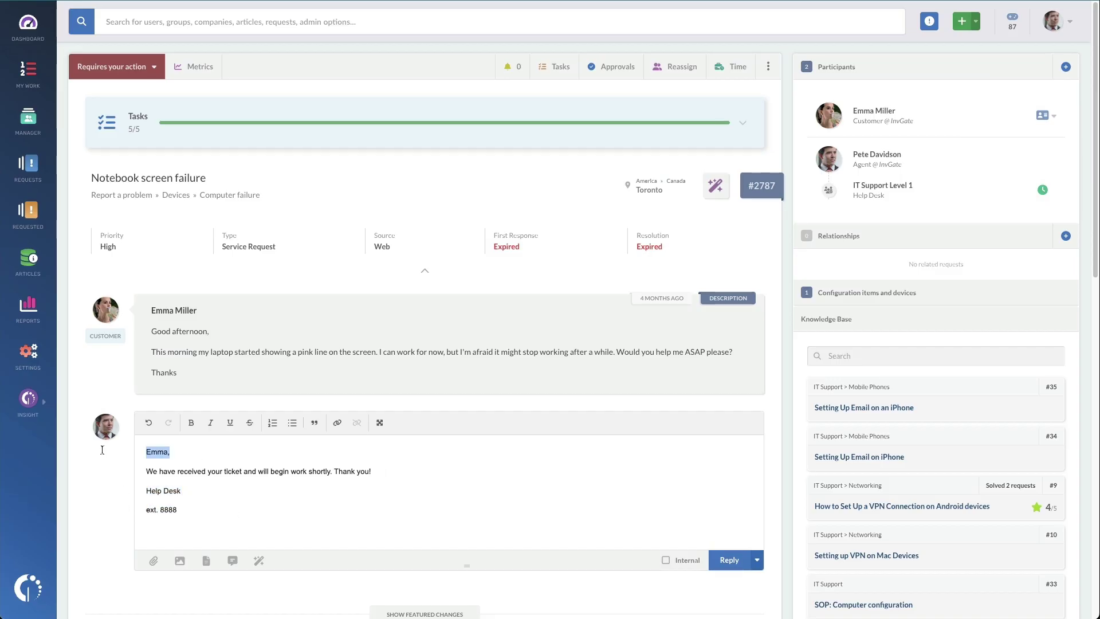
{"action": "left_click", "coordinate": [729, 561]}
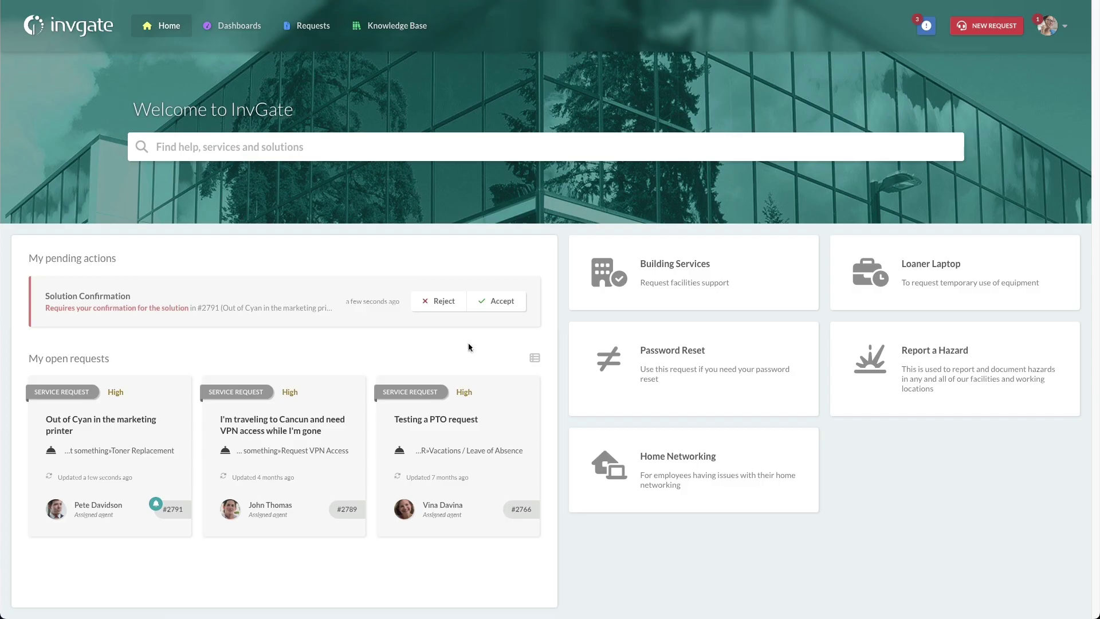
Step: Accept the marketing printer solution, rate it five stars, and start an experience note
{"action": "left_click", "coordinate": [507, 300]}
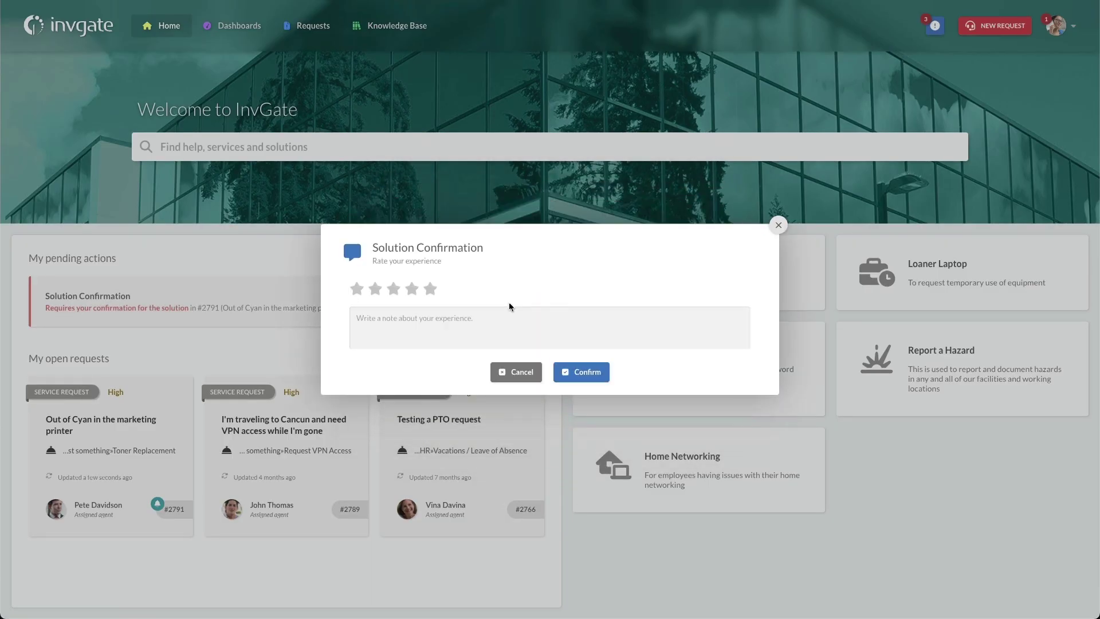
{"action": "left_click", "coordinate": [431, 289]}
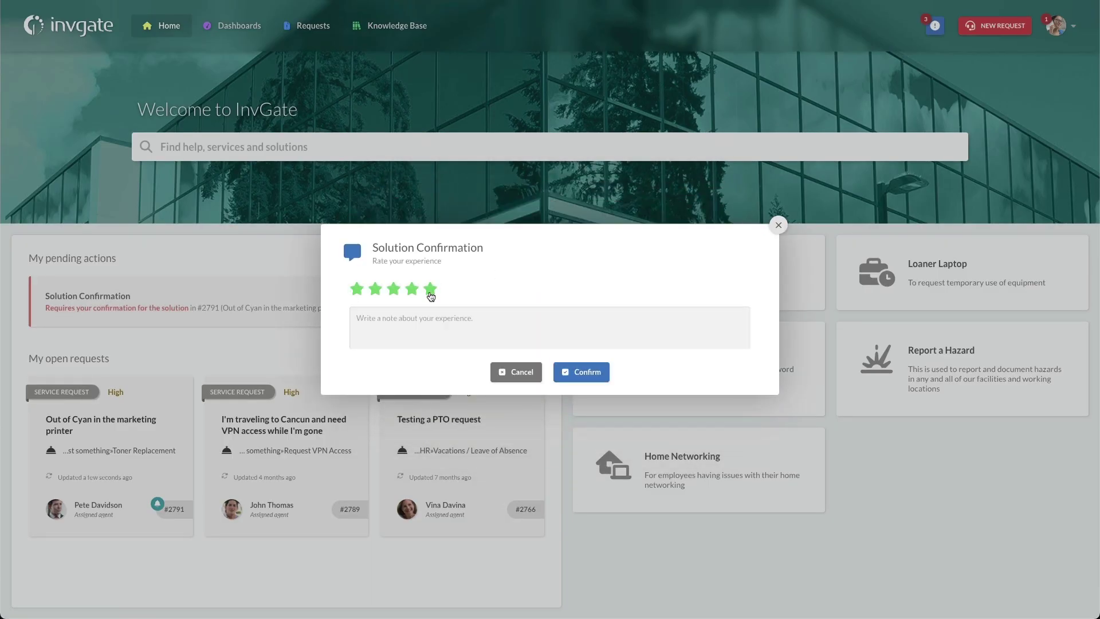
{"action": "left_click", "coordinate": [494, 322]}
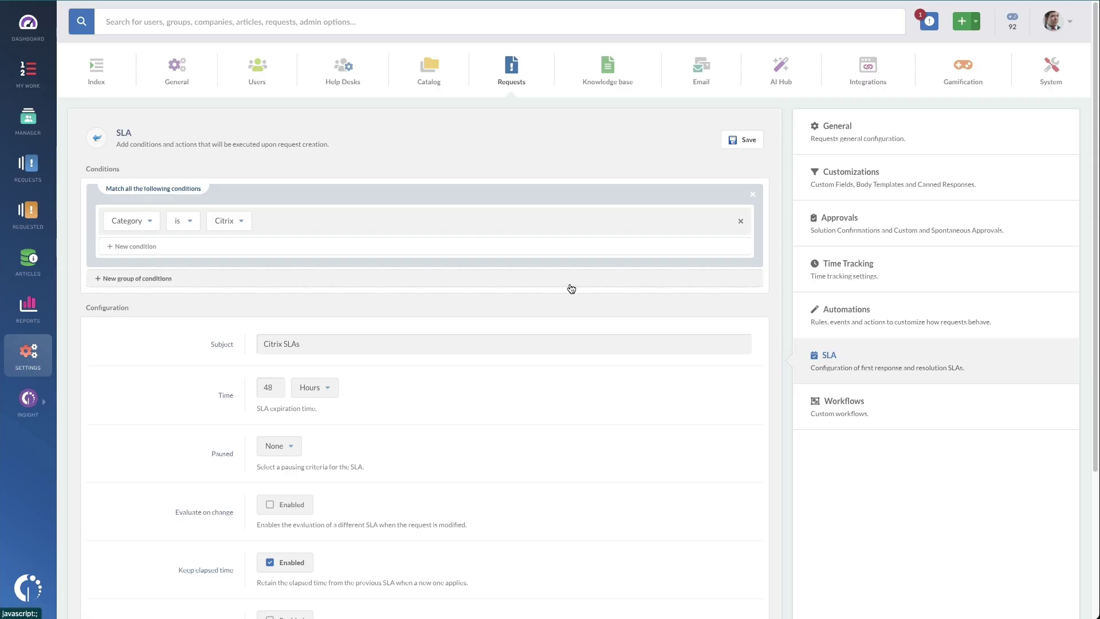
Step: Scroll through the Citrix SLA rule's settings
{"action": "scroll", "coordinate": [570, 293], "scroll_direction": "down", "scroll_amount": 1}
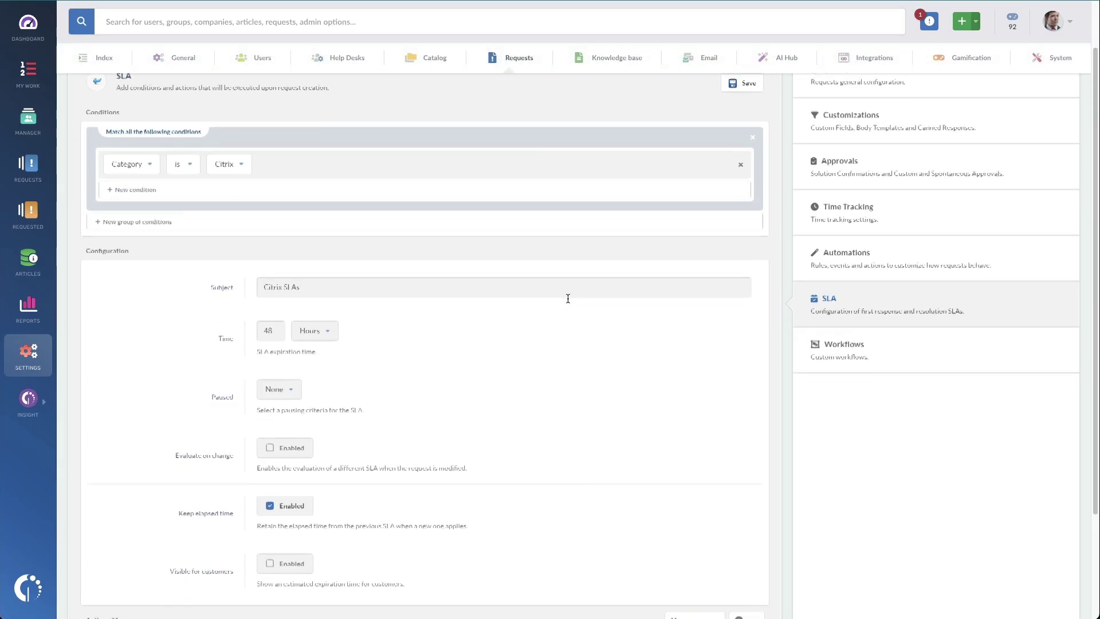
{"action": "scroll", "coordinate": [567, 302], "scroll_direction": "down", "scroll_amount": 2}
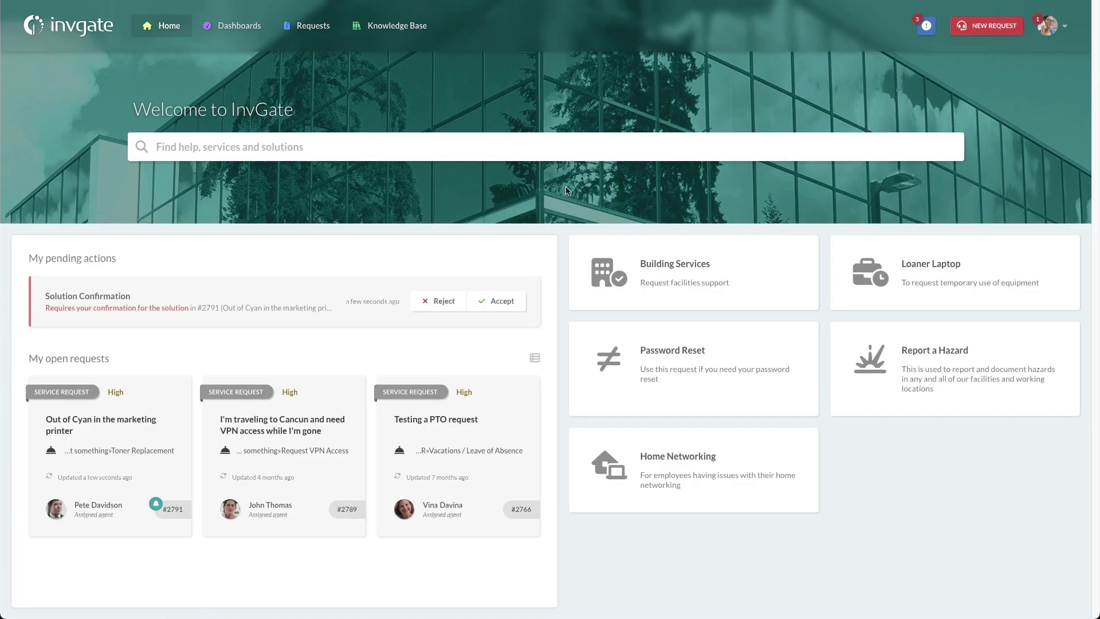
Step: Search the portal for 'VP' and start a request in the VPN Error category
{"action": "left_click", "coordinate": [442, 151]}
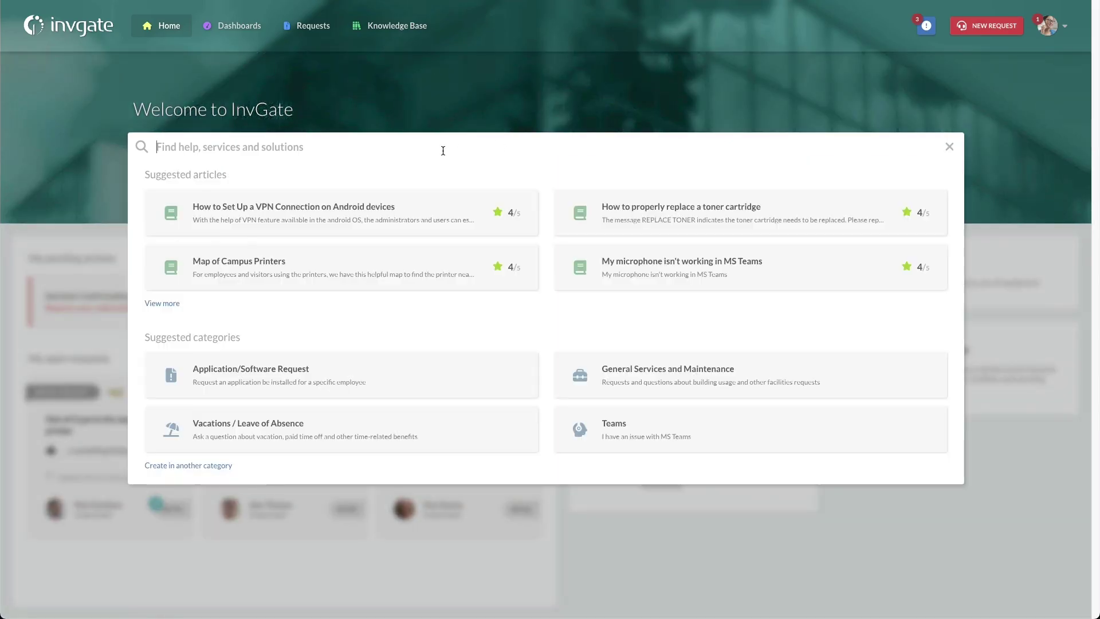
{"action": "type", "text": "VPN"}
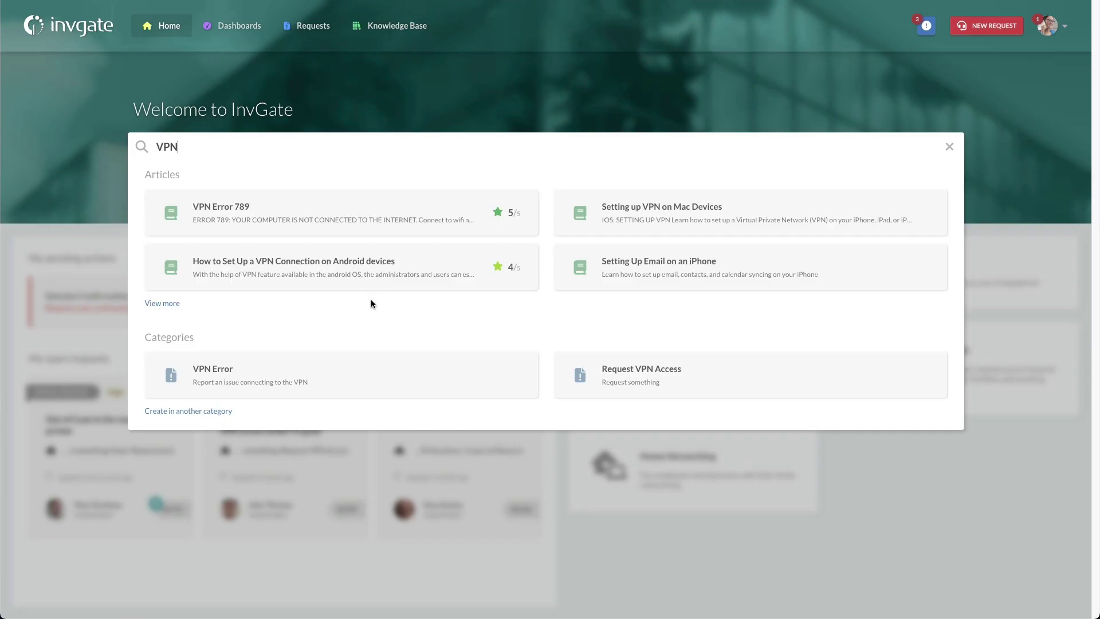
{"action": "left_click", "coordinate": [351, 372]}
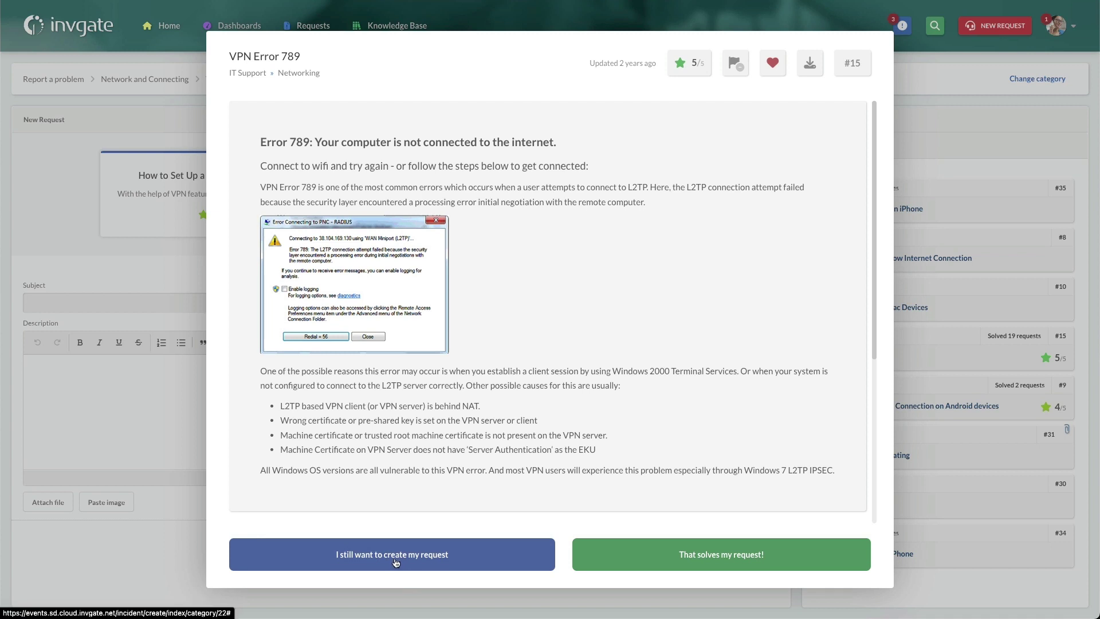
Step: Mark the VPN issue solved by the article and view Agent XLA Report's schedule
{"action": "left_click", "coordinate": [739, 564]}
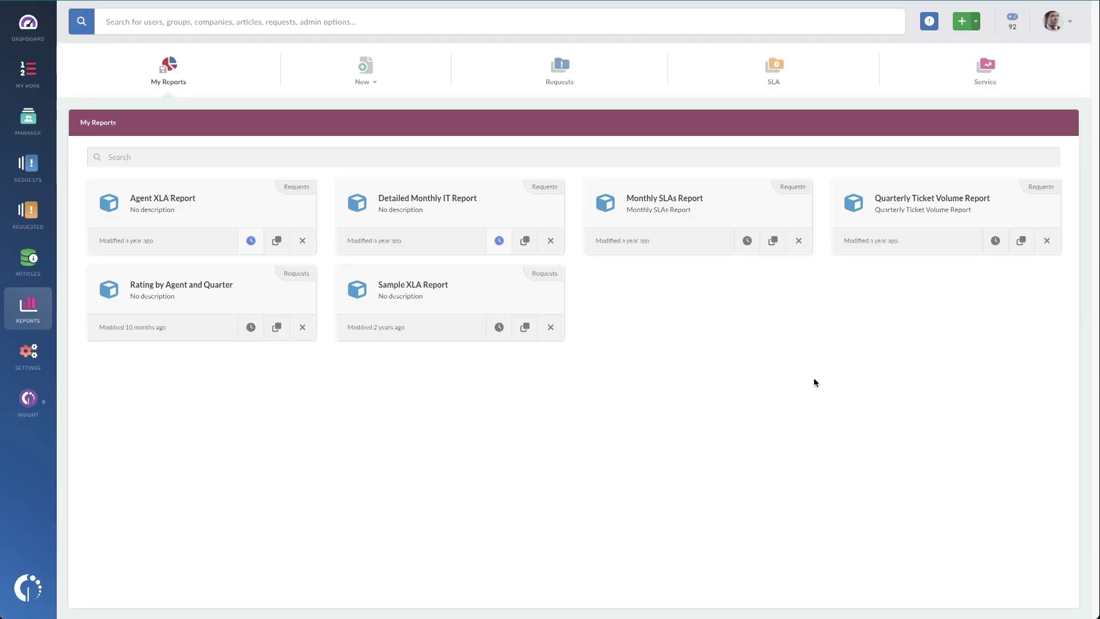
{"action": "left_click", "coordinate": [252, 241]}
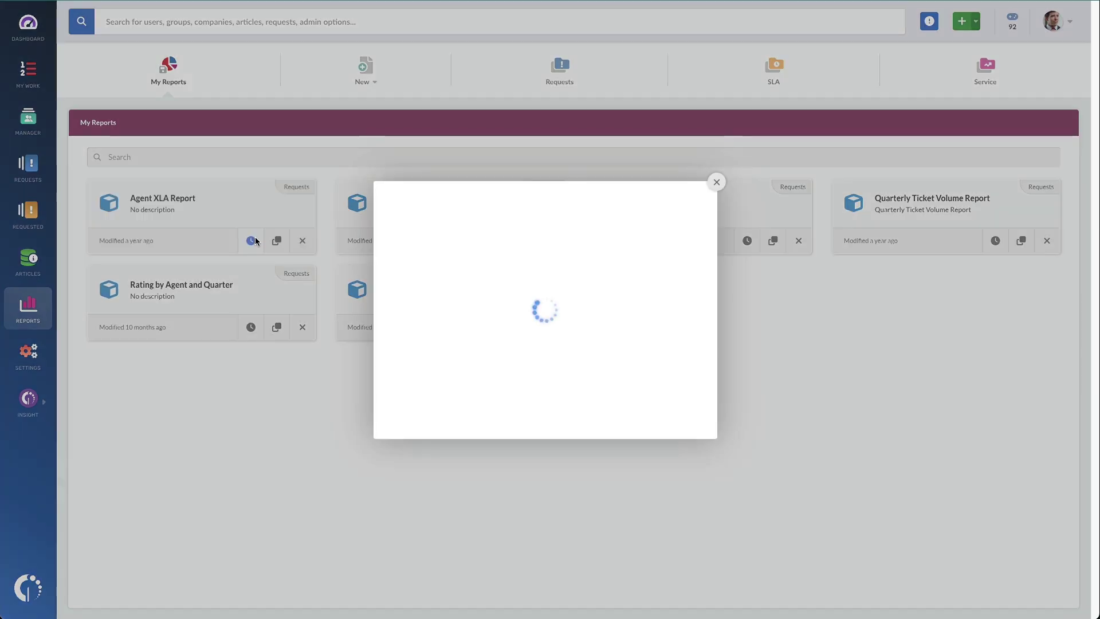